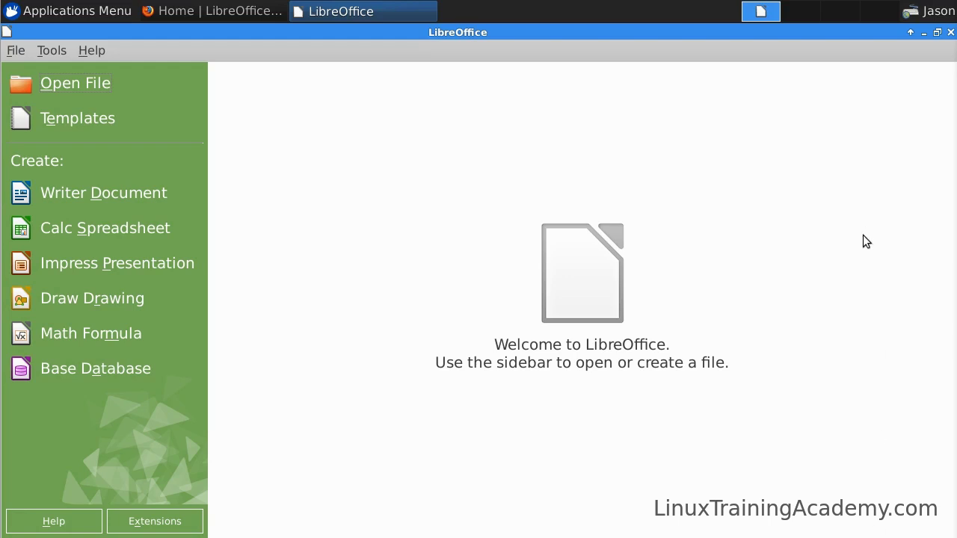
Step: Create a blank Writer document, Untitled 1, from the Start Center
left_click(125, 200)
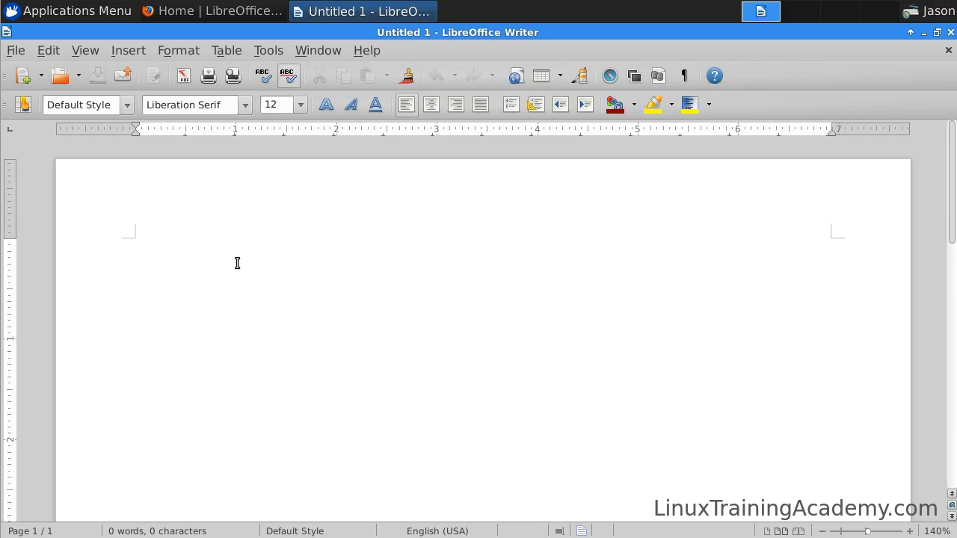
Step: Type 'This is an example of auto complete. Commit to more changes until complete.' using autocomplete for 'complete'
type("This is an e")
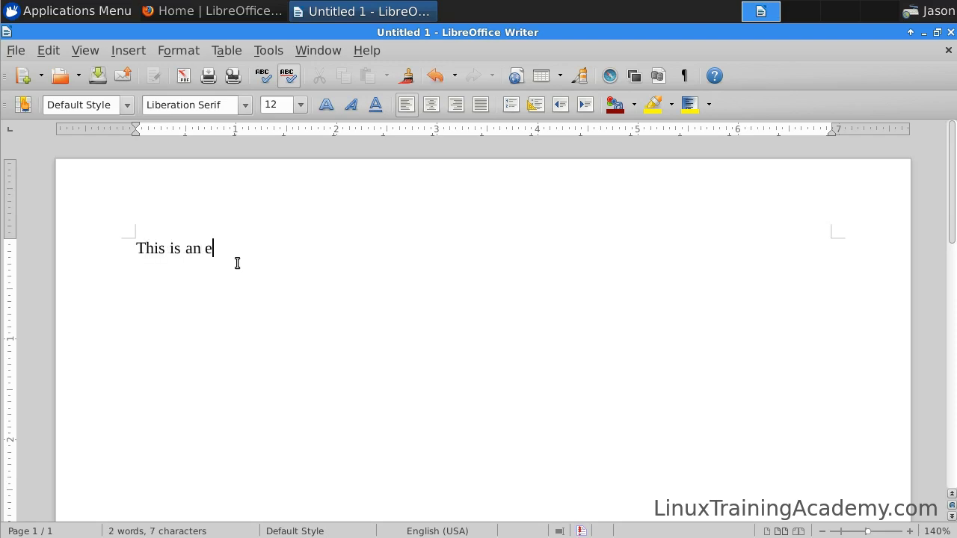
type("xample of auto com")
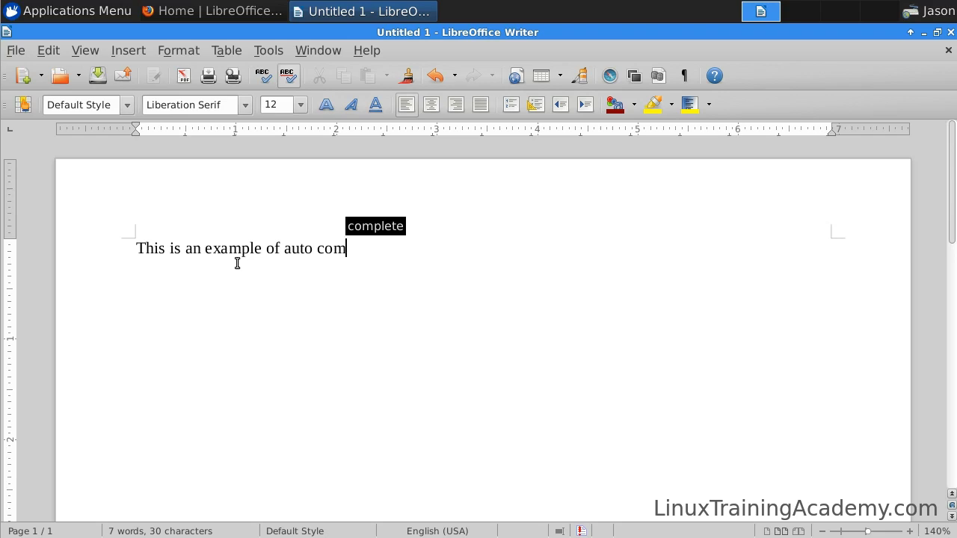
key("Return")
type(". ")
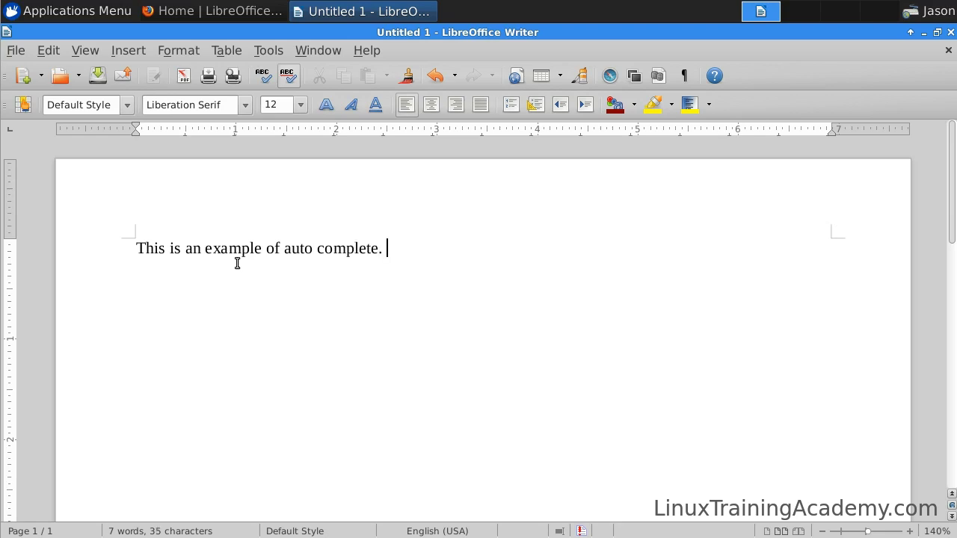
type(" Com")
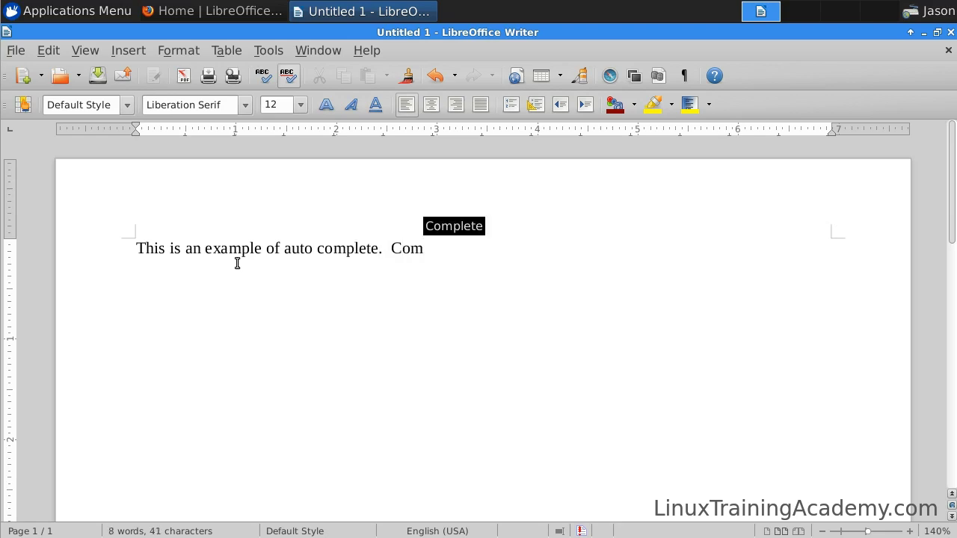
type("mi")
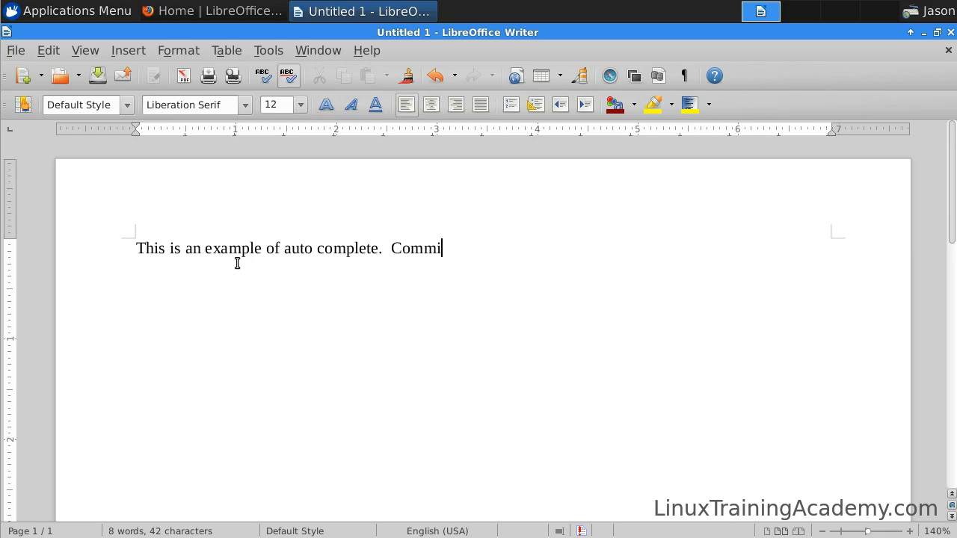
type("t to more changes ")
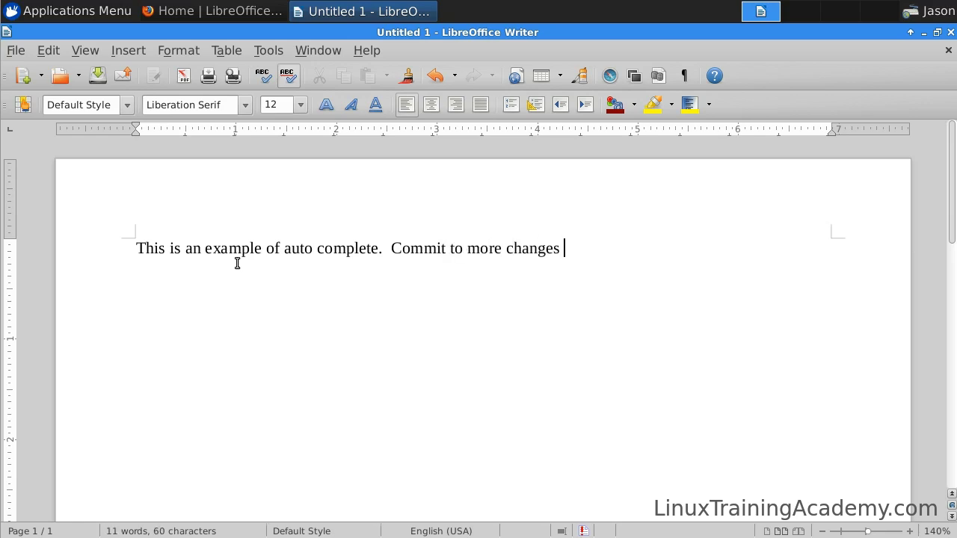
type("until comp")
key("Return")
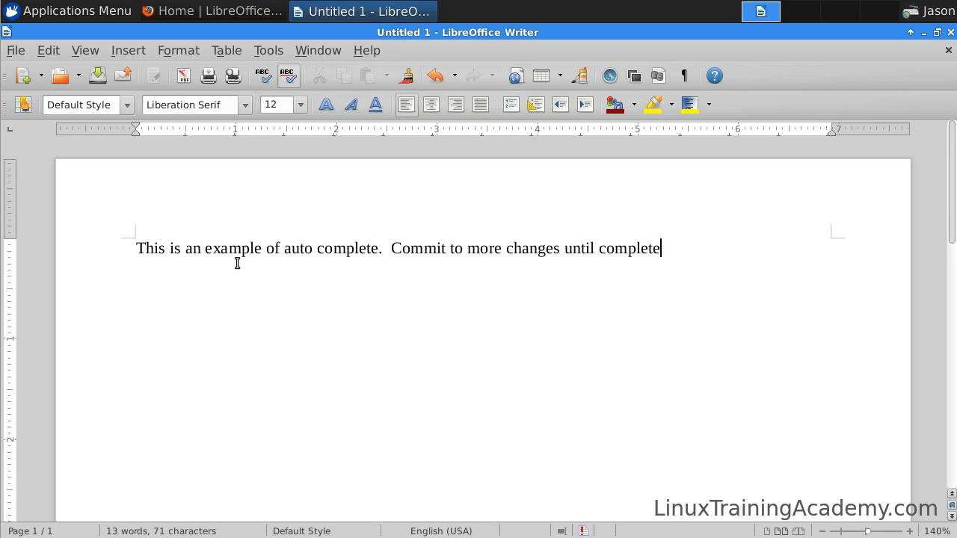
type(".")
Step: Turn on change recording and add the new paragraph 'These are my new changes.'
left_click(55, 52)
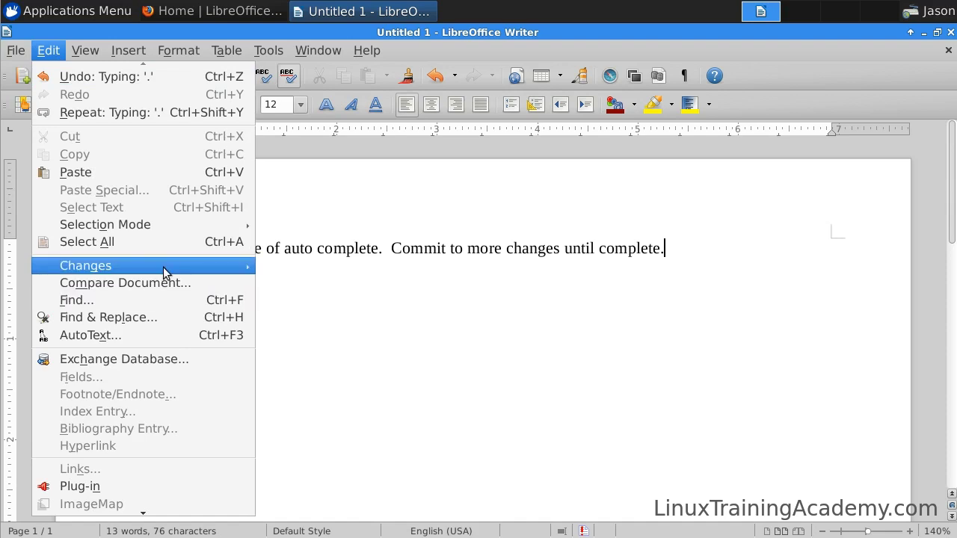
mouse_move(164, 269)
left_click(284, 266)
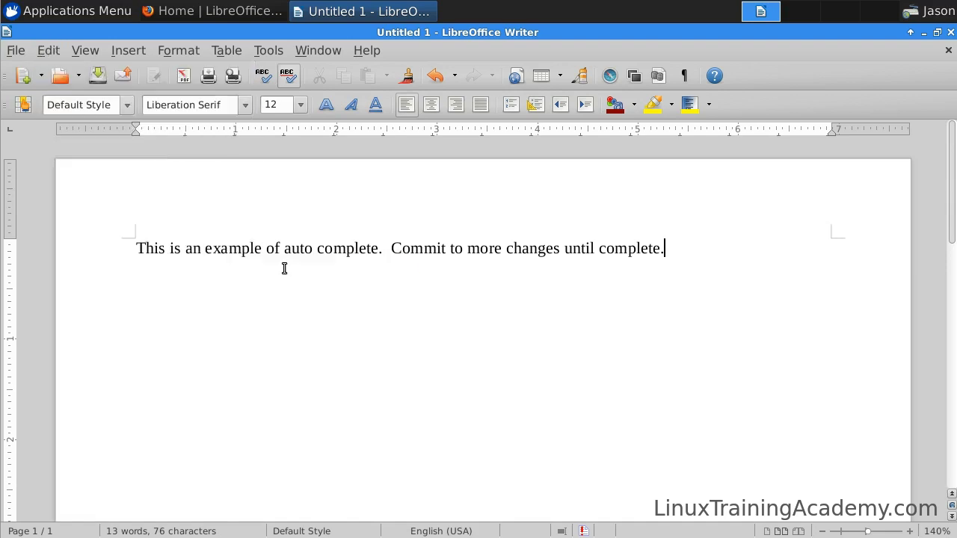
key("Return")
type("These are my new ch")
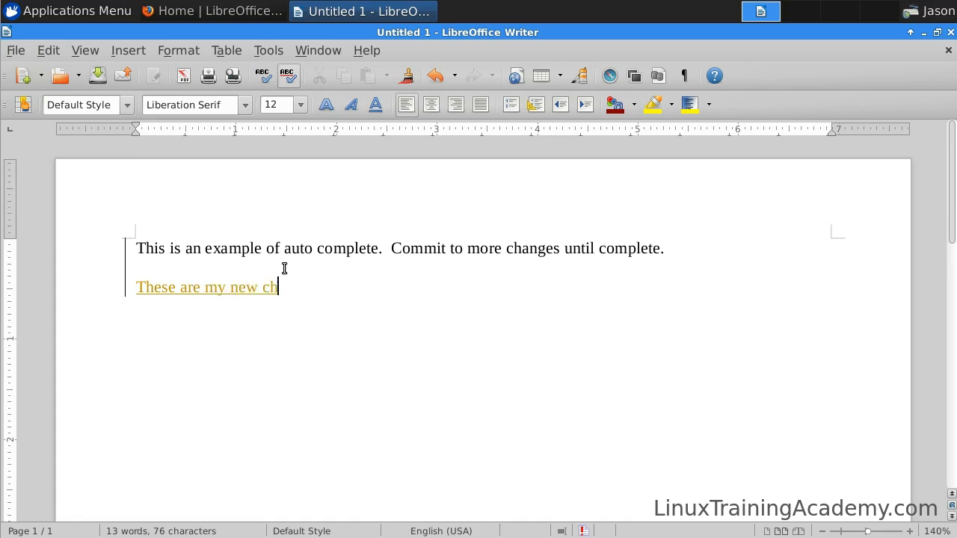
type("anges.")
key("Return")
Step: Attach the comment 'This is a comment about my new change.' to the tracked insertion
left_click(48, 50)
mouse_move(124, 273)
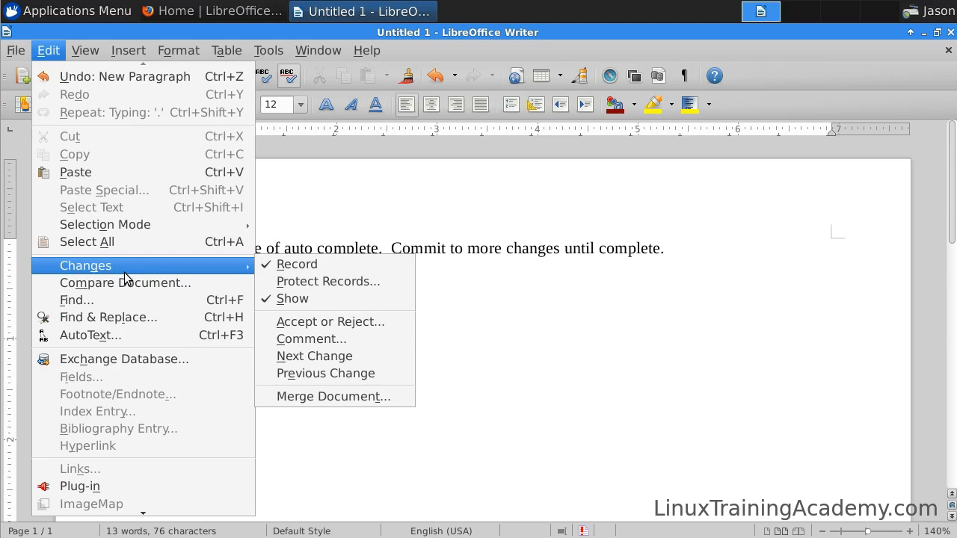
left_click(317, 339)
type("T")
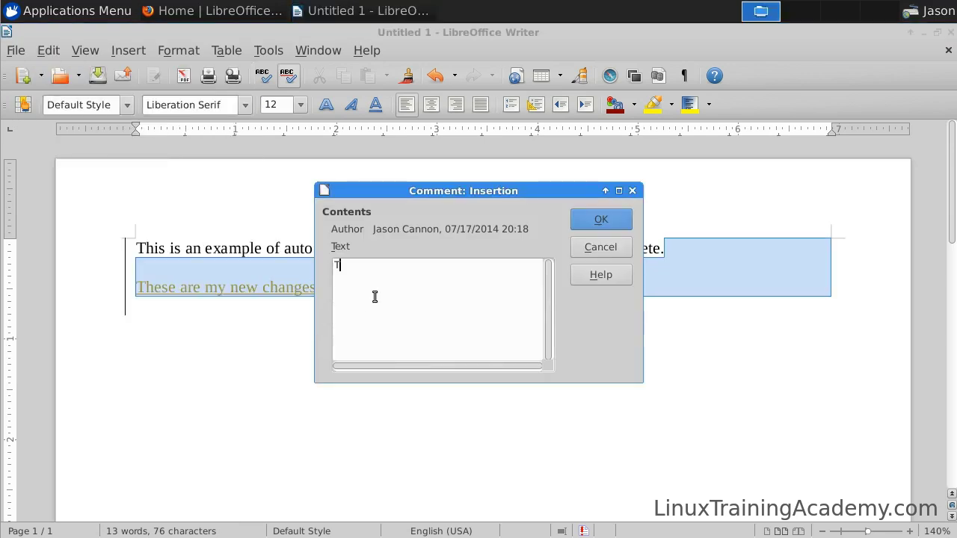
type("his is a comment about my new chang.e")
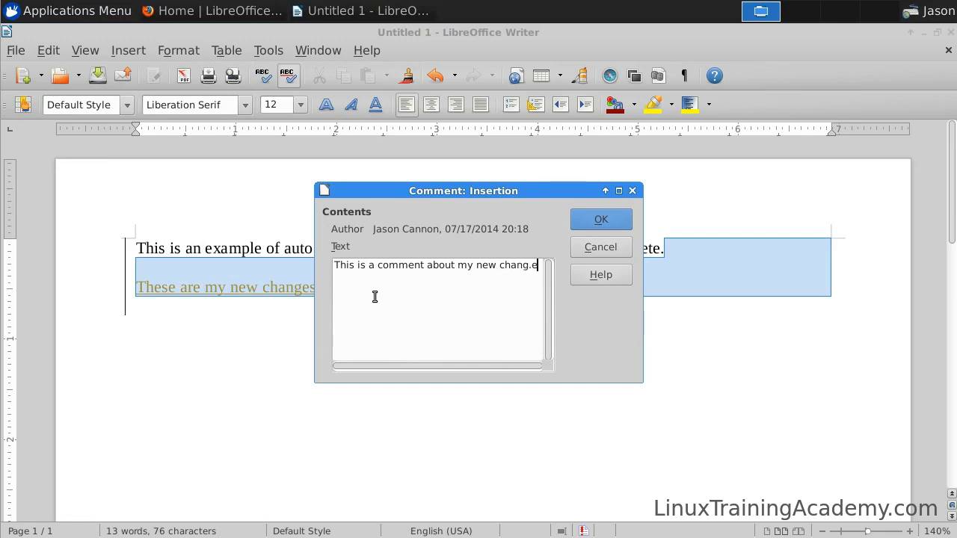
key("BackSpace")
type("e.")
left_click(605, 217)
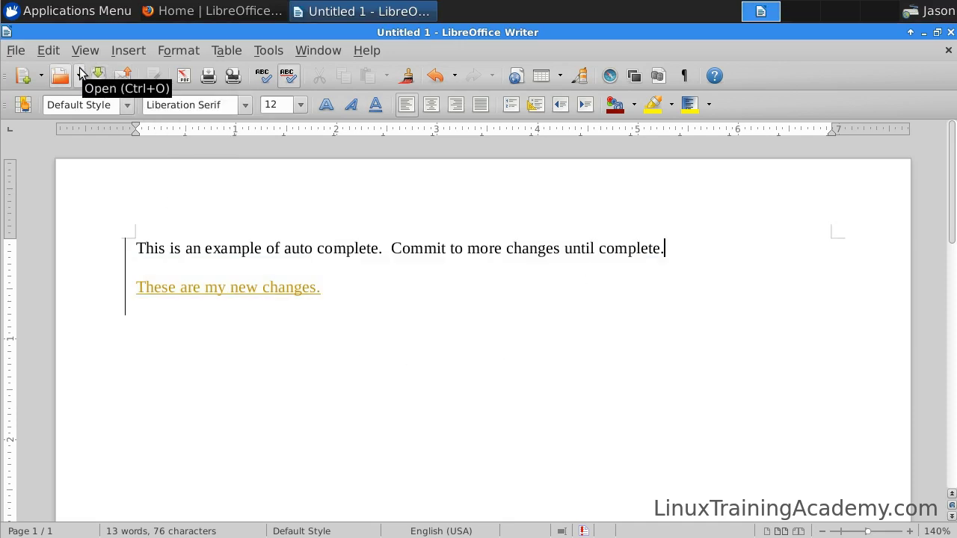
Step: Accept the 'These are my new changes.' insertion in the Accept or Reject Changes dialog
left_click(48, 50)
mouse_move(155, 273)
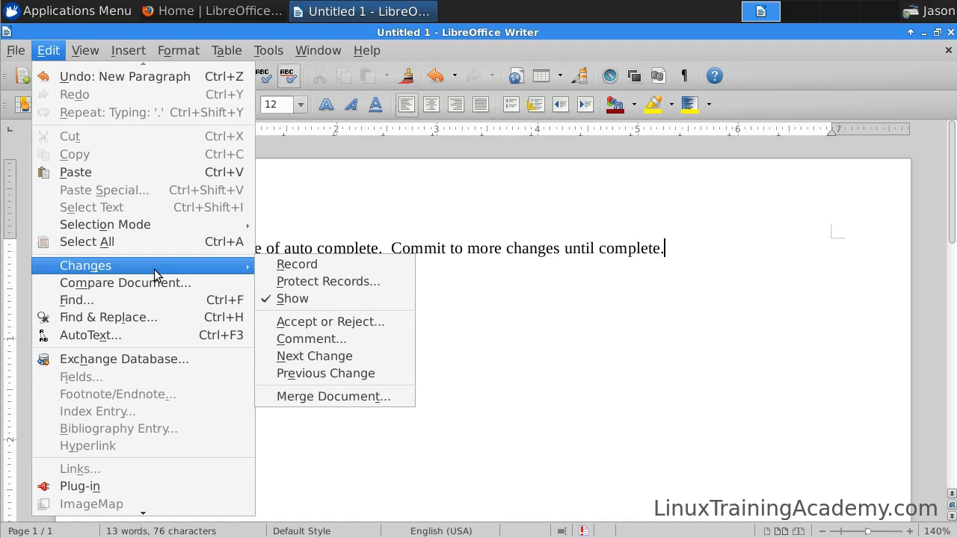
left_click(378, 322)
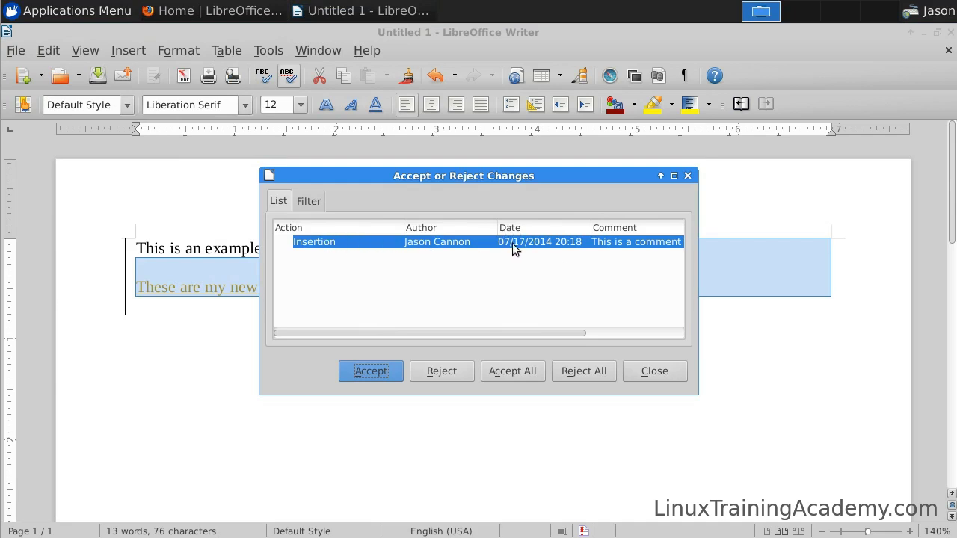
left_click_drag(576, 335, 397, 342)
left_click(388, 372)
left_click(647, 373)
left_click(559, 337)
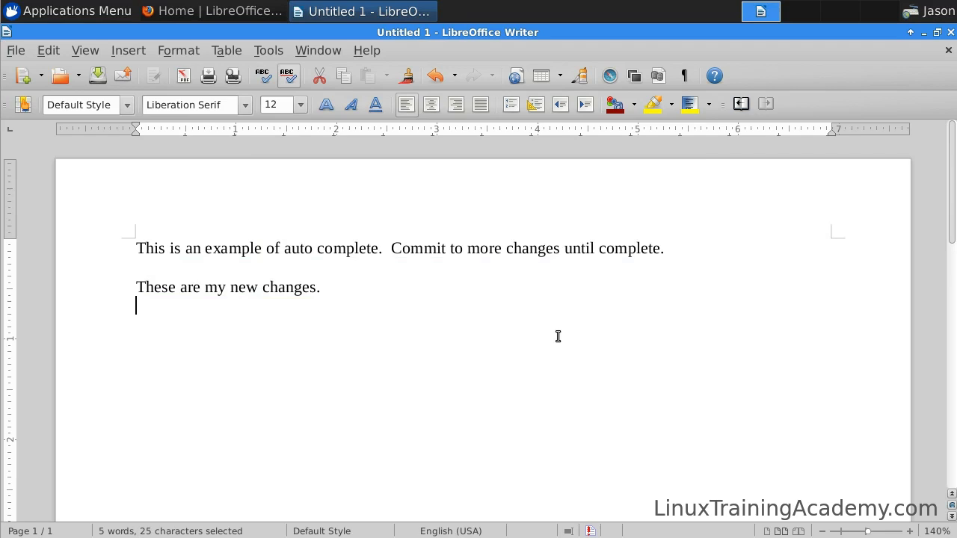
Step: Re-enable change recording and add a tracked paragraph 'Another change.'
left_click(47, 50)
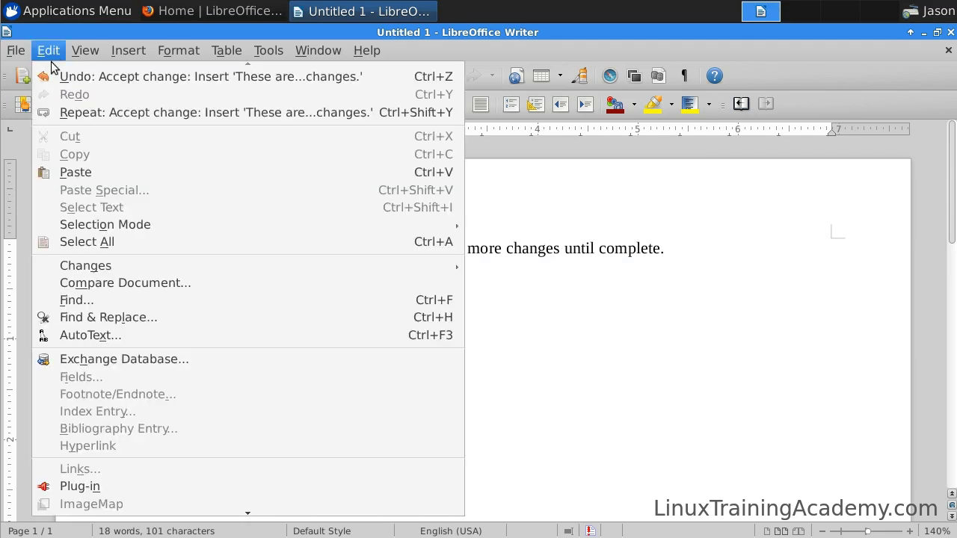
mouse_move(147, 267)
left_click(551, 265)
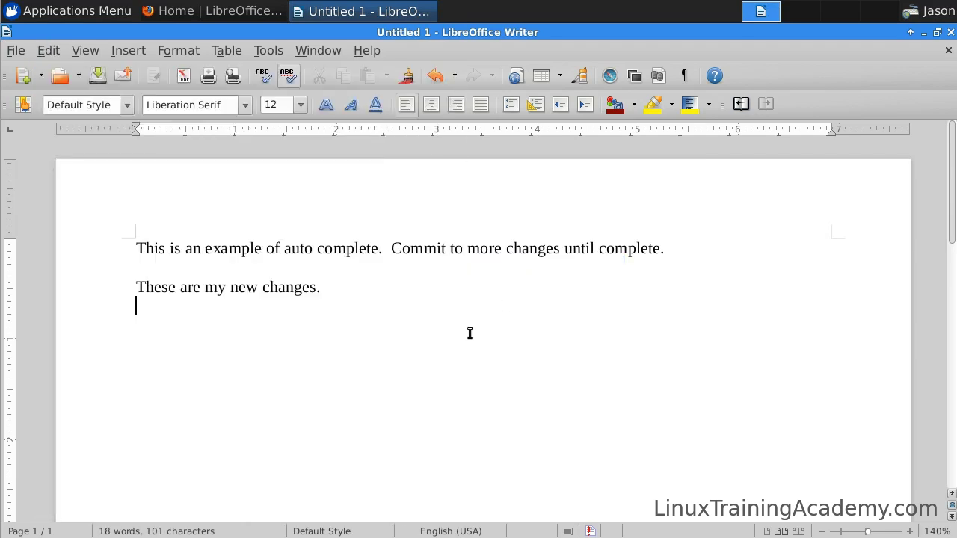
key("Return")
type("Another")
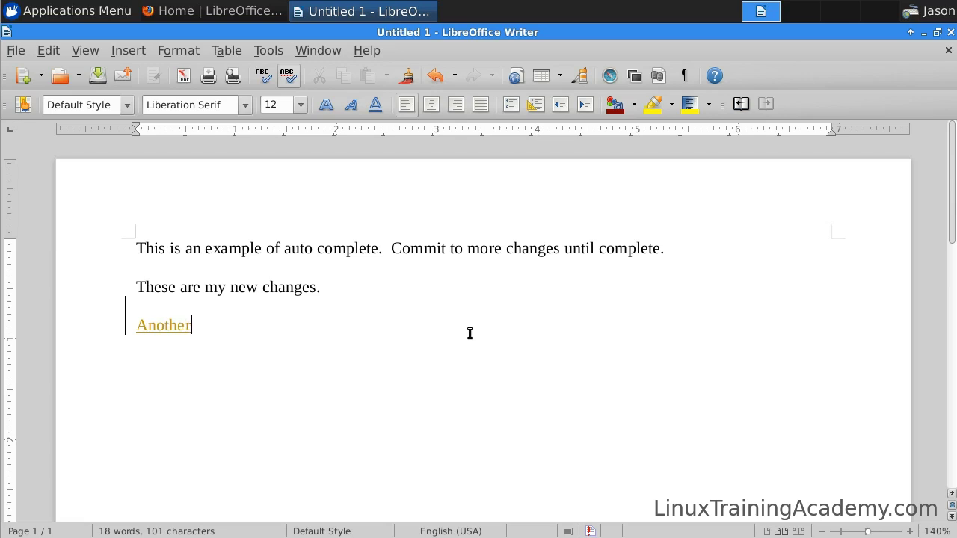
type(" change.")
key("Return")
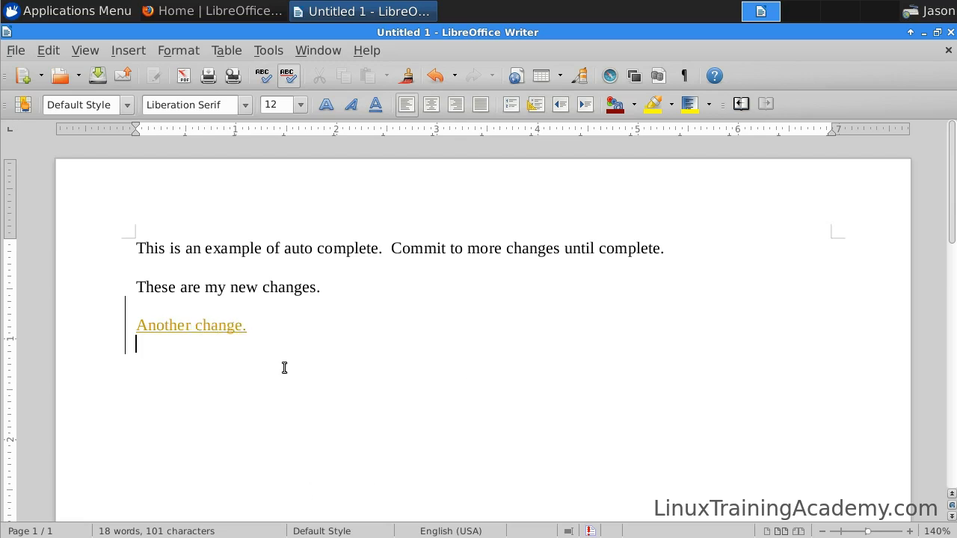
Step: Accept the tracked 'Another change.' paragraph
left_click_drag(284, 368, 128, 274)
left_click(48, 50)
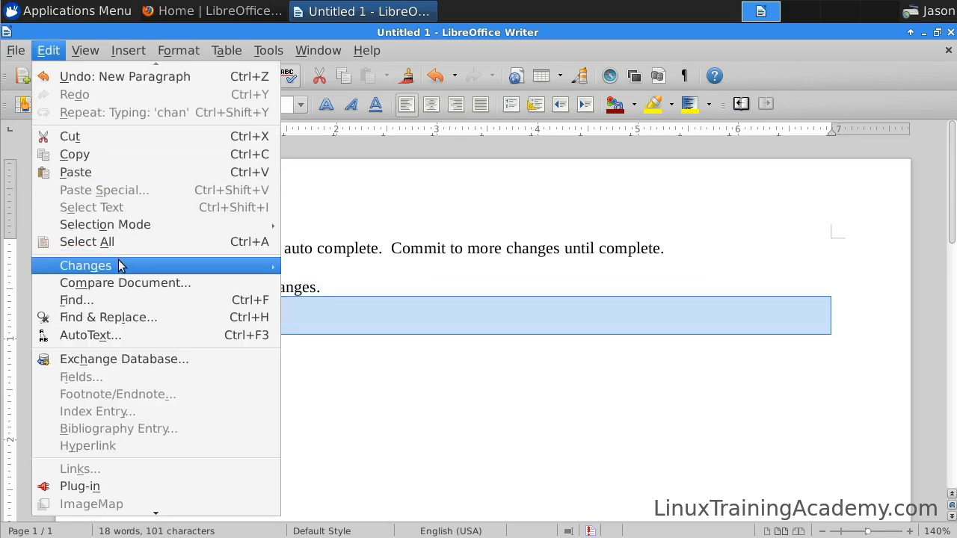
mouse_move(119, 266)
left_click(367, 320)
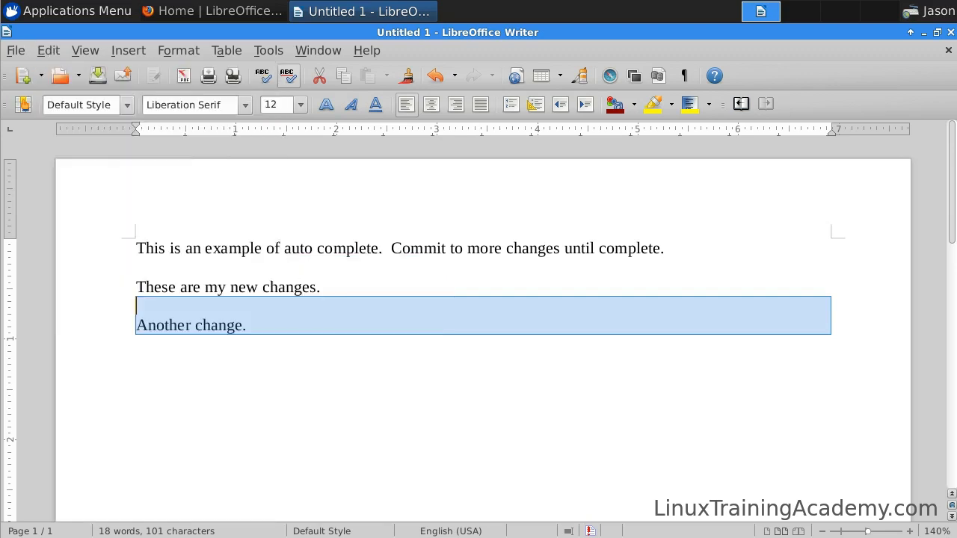
left_click(230, 372)
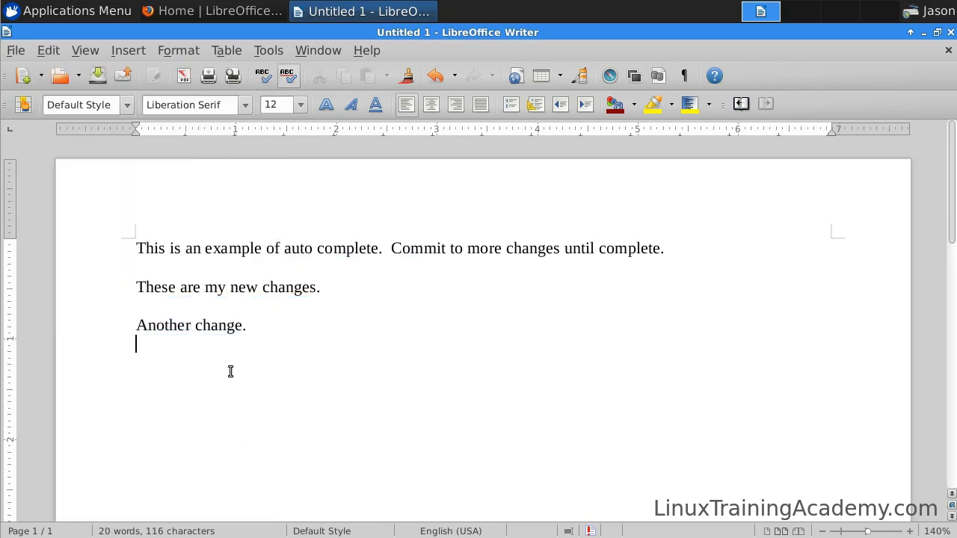
Step: Close the document without saving and open the classic_letter.ott template
left_click(948, 55)
left_click(457, 330)
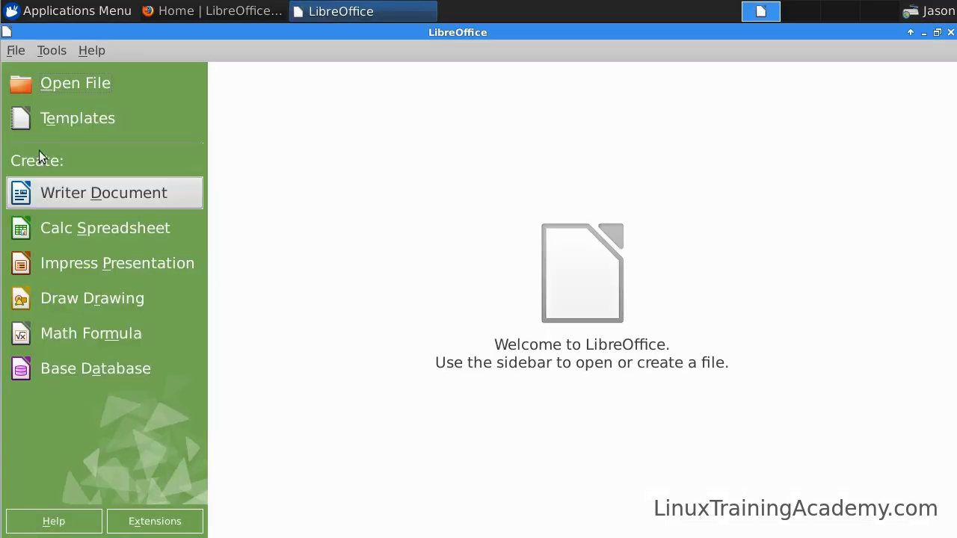
left_click(40, 80)
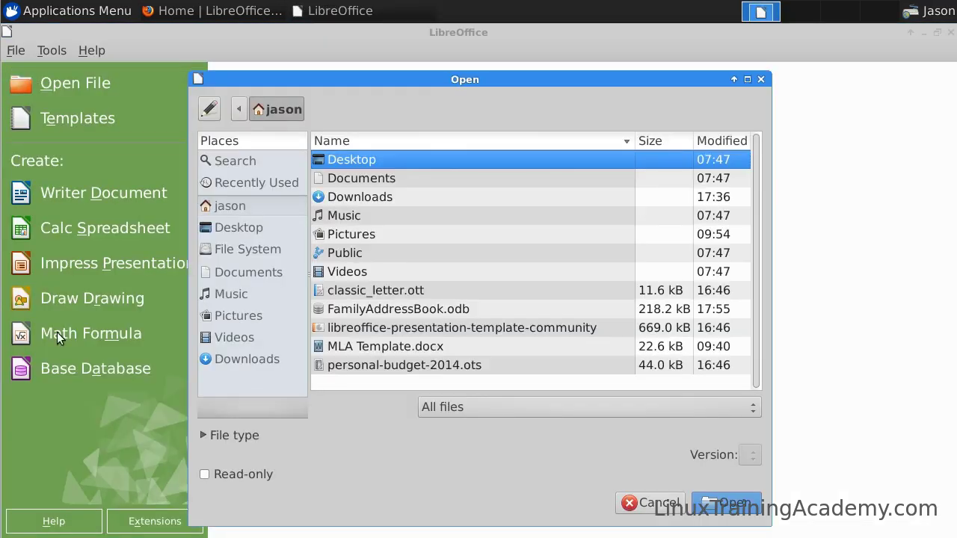
double_click(393, 290)
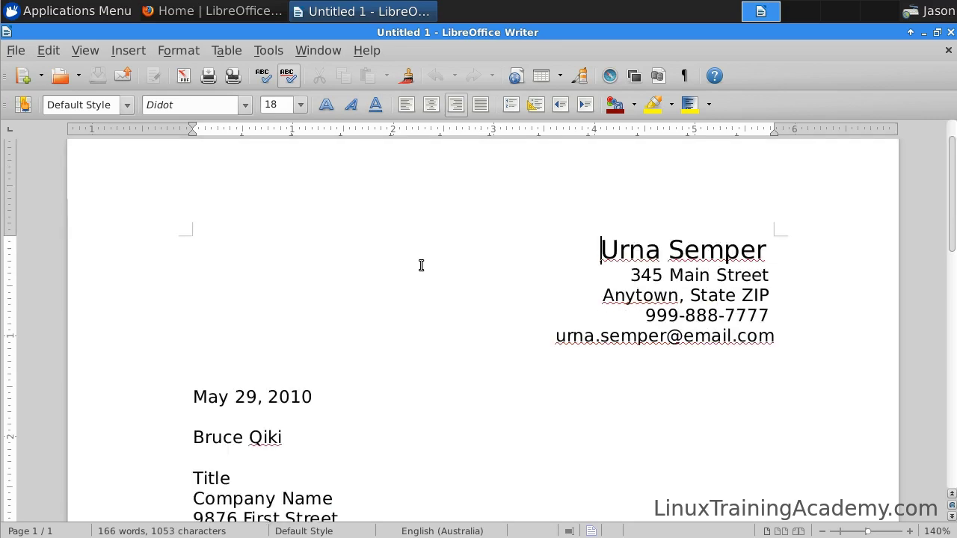
Step: Correct the misspelled 'Lorem' to the suggestion 'Loren'
scroll(422, 266, "down", 5)
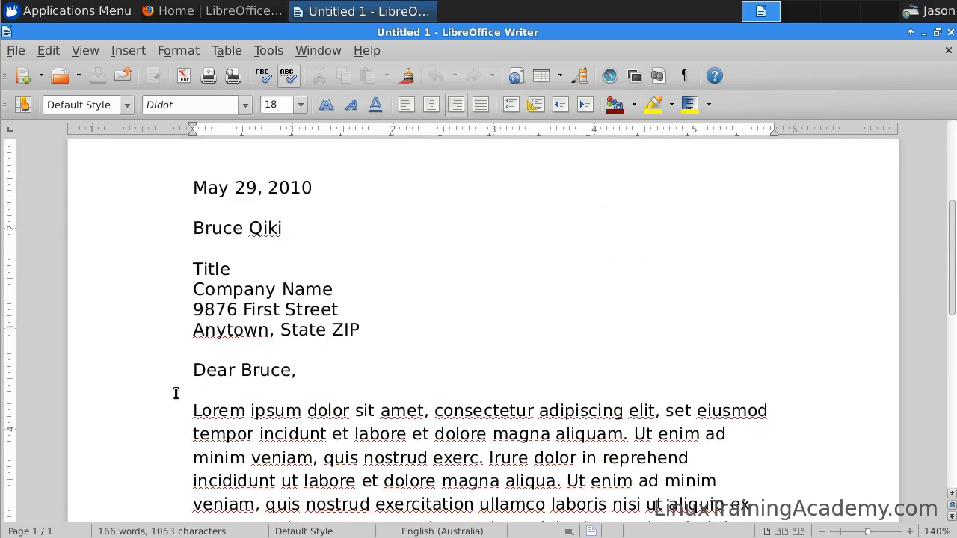
left_click_drag(192, 410, 243, 409)
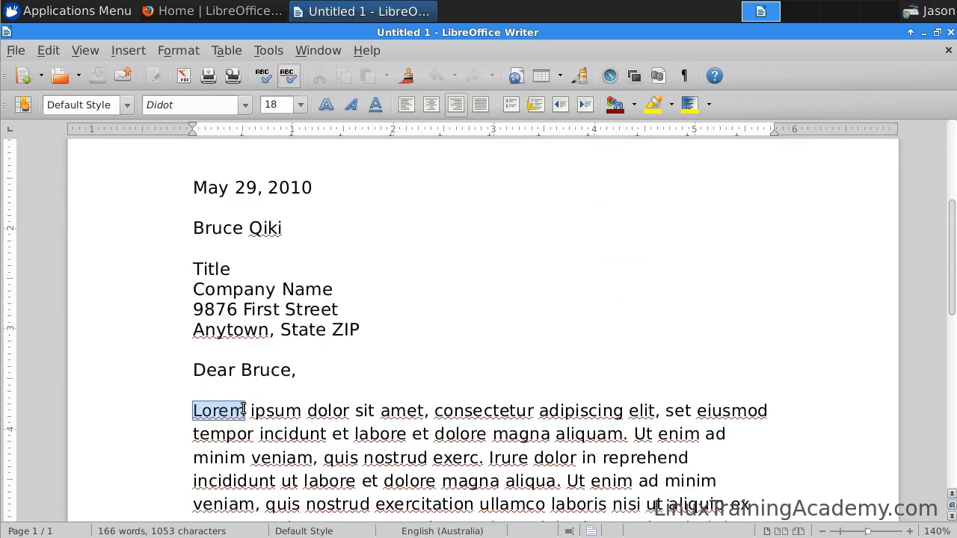
left_click(275, 413)
left_click(323, 428)
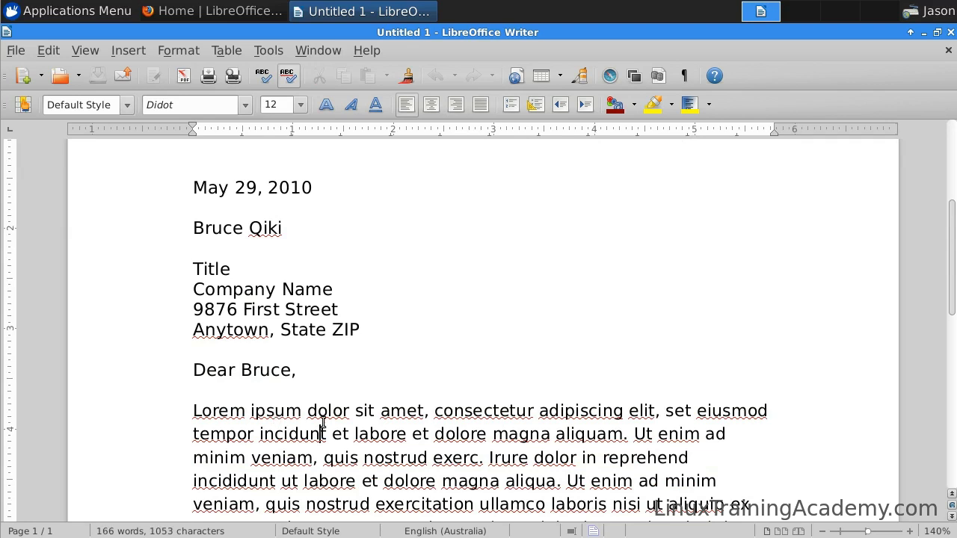
left_click(193, 411)
right_click(199, 416)
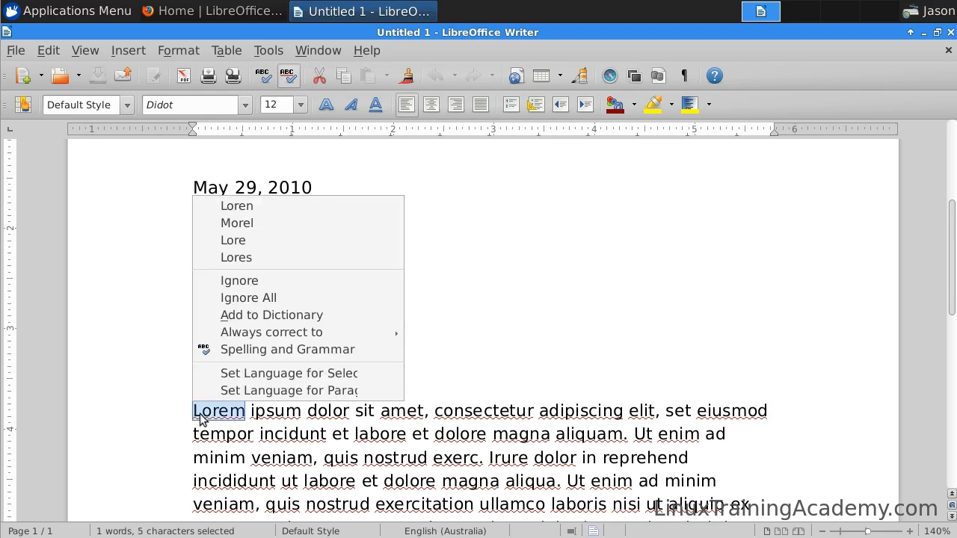
left_click(311, 206)
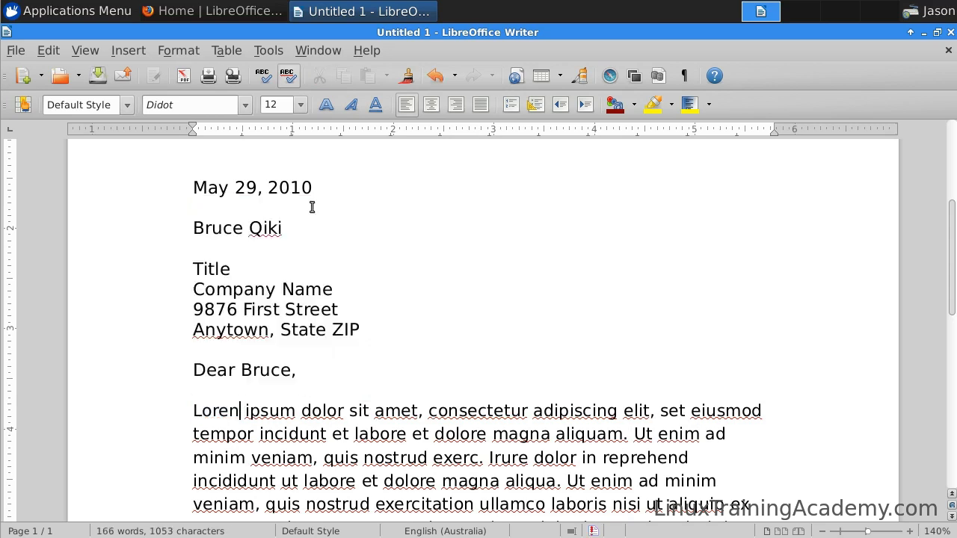
Step: Add 'Anytown' to the spelling dictionary
left_click(346, 407)
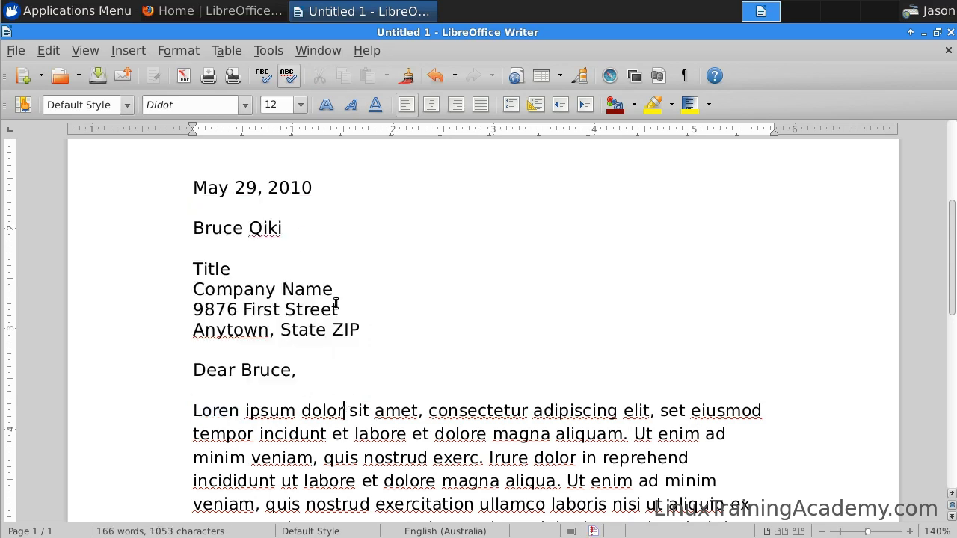
right_click(213, 322)
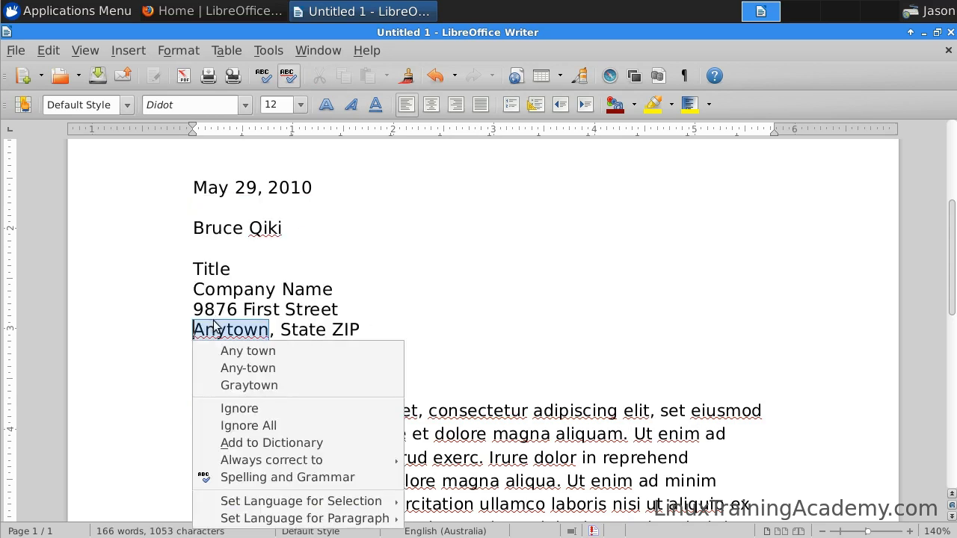
left_click(343, 443)
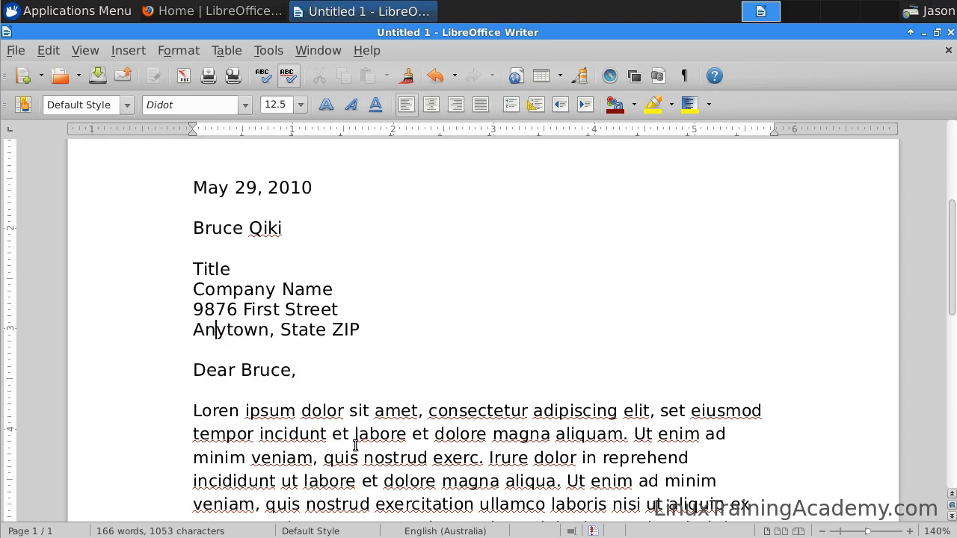
left_click(24, 52)
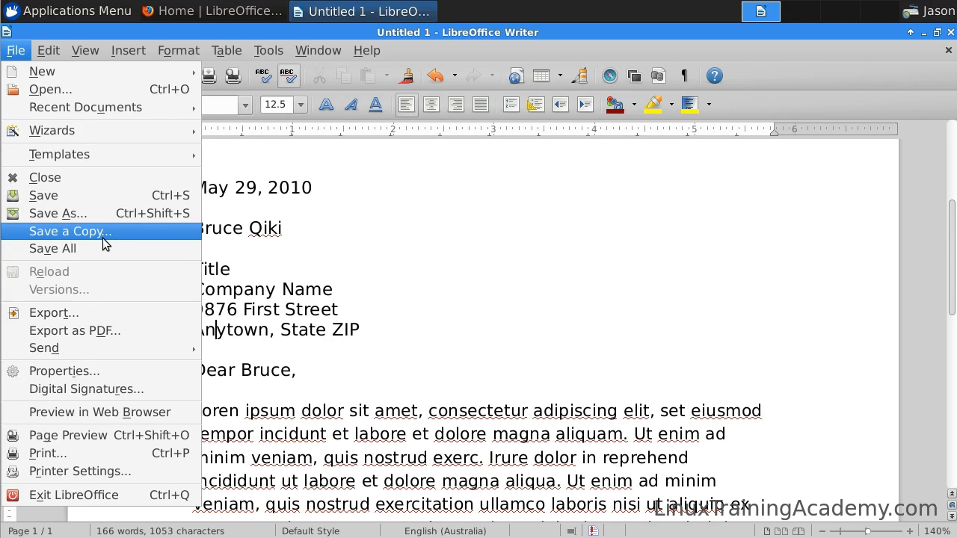
left_click(94, 218)
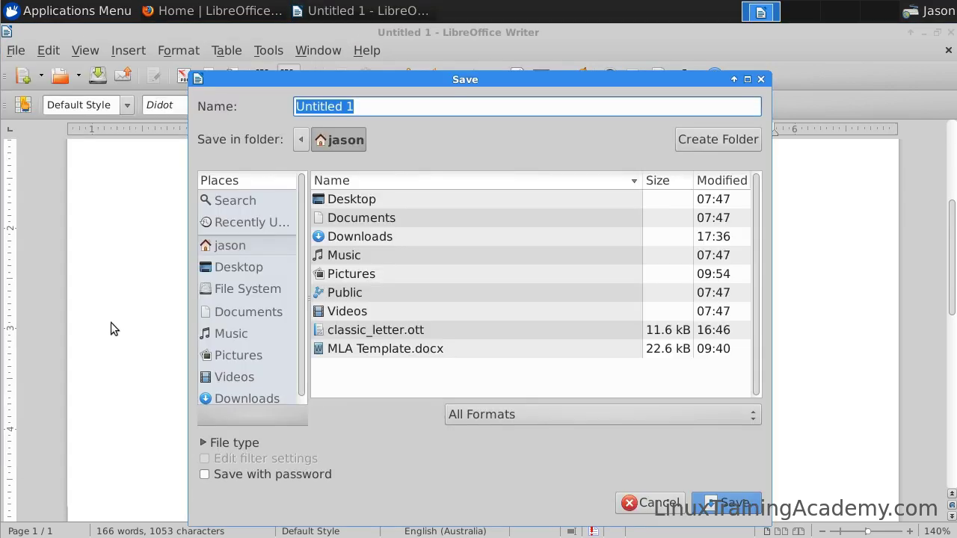
left_click(661, 413)
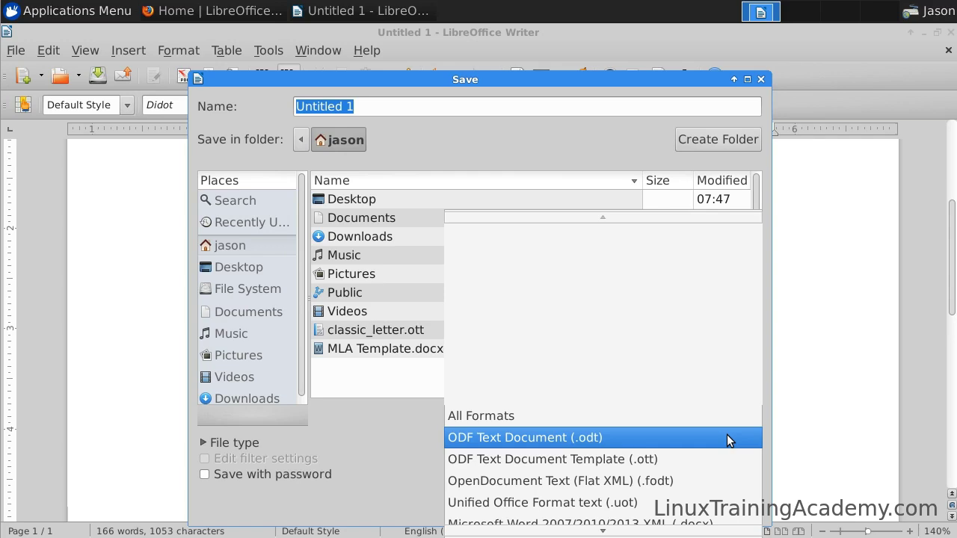
scroll(727, 435, "down", 2)
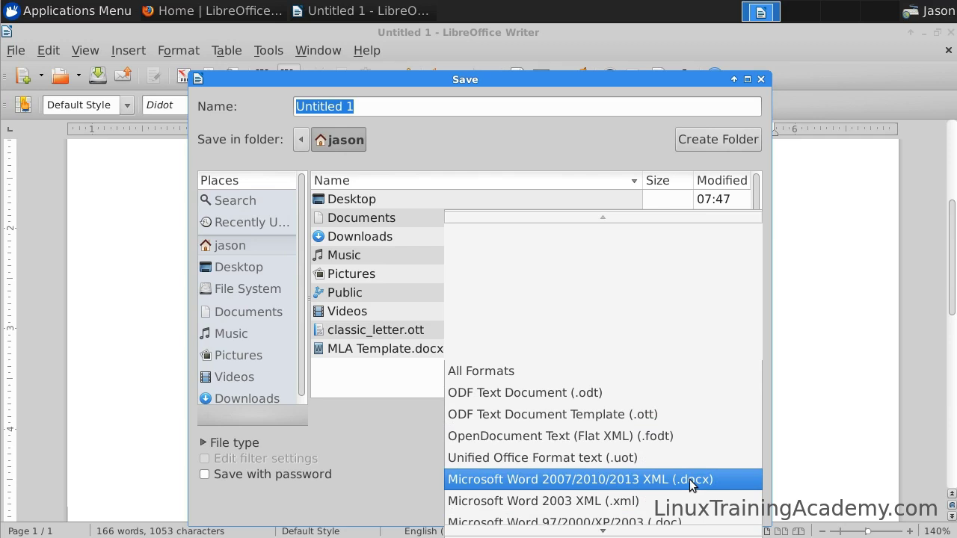
scroll(684, 497, "down", 1)
scroll(682, 489, "down", 2)
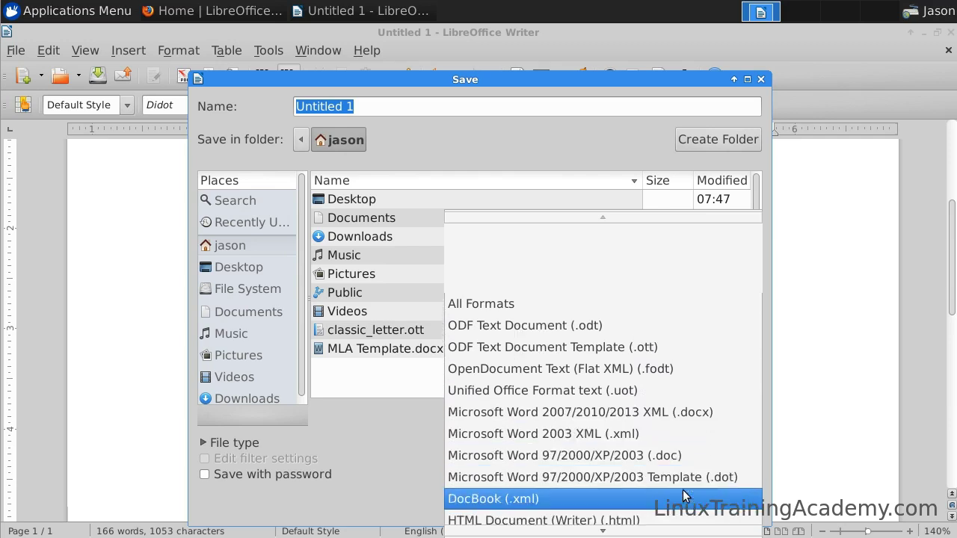
scroll(710, 423, "down", 2)
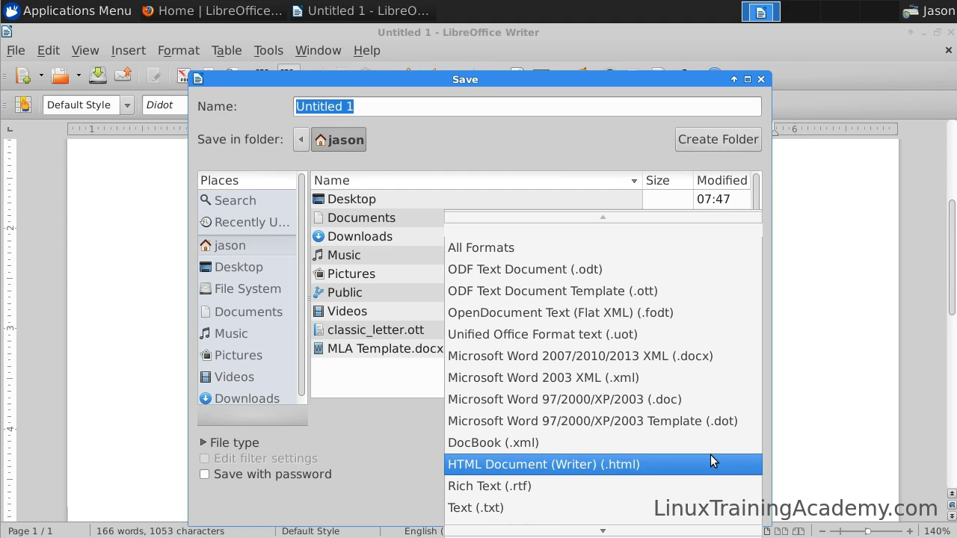
scroll(711, 454, "down", 1)
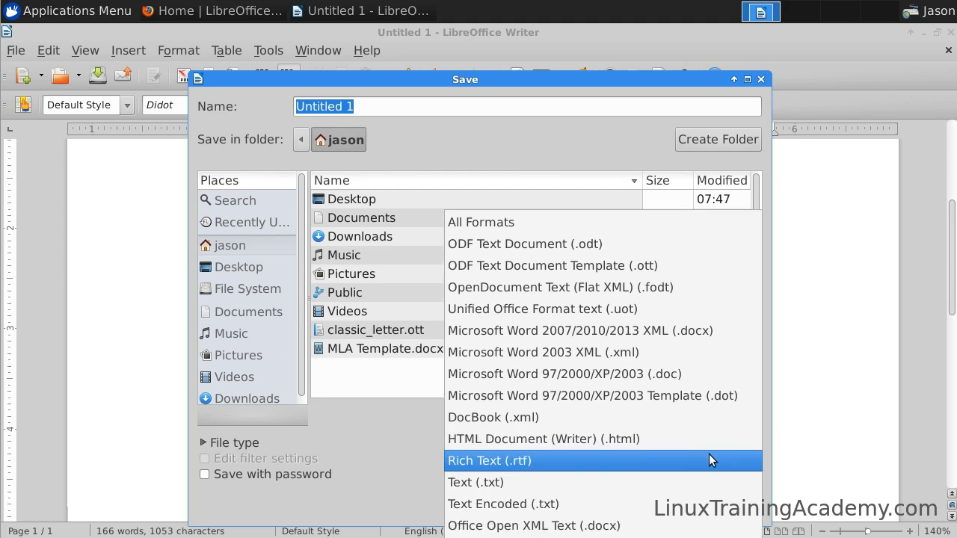
left_click(334, 456)
left_click(651, 497)
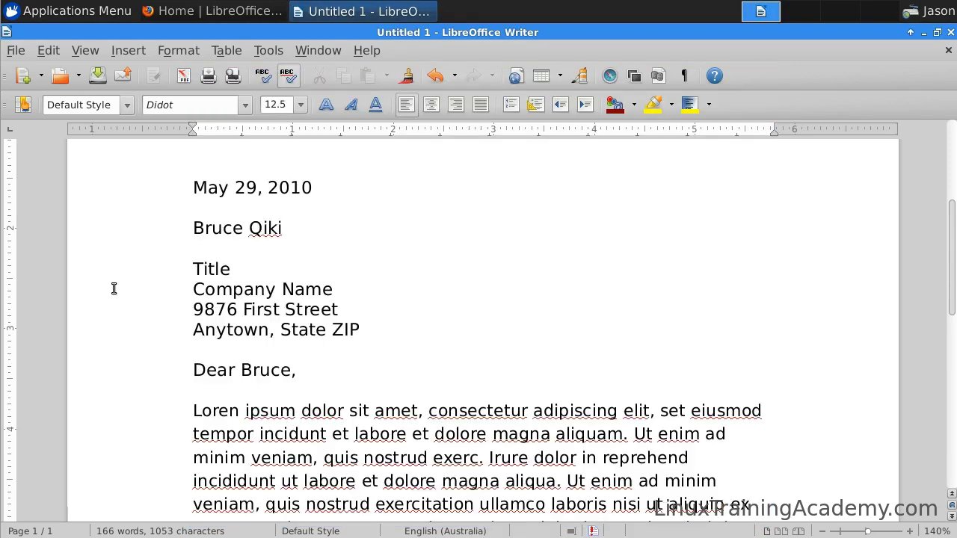
Step: Export the letter directly as a PDF named letter1
left_click(184, 77)
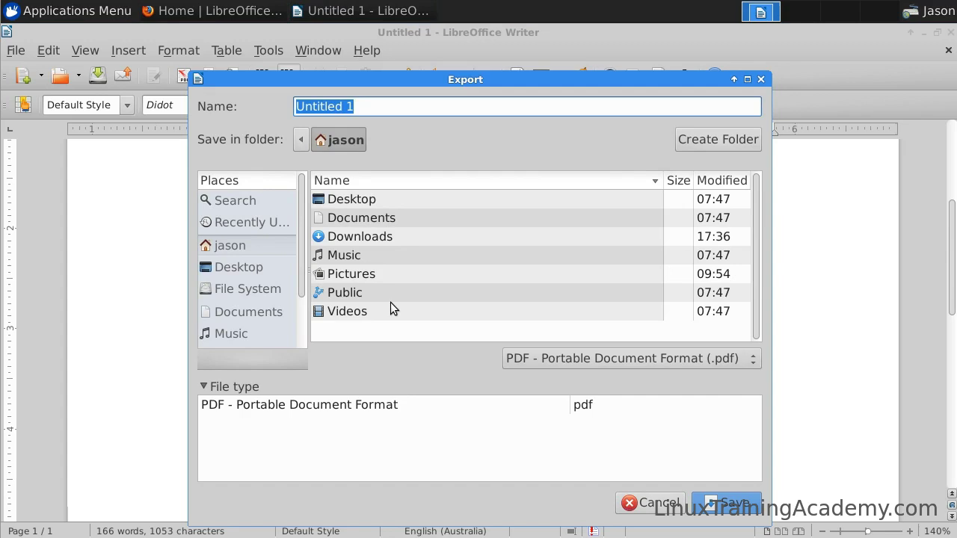
type("letter1")
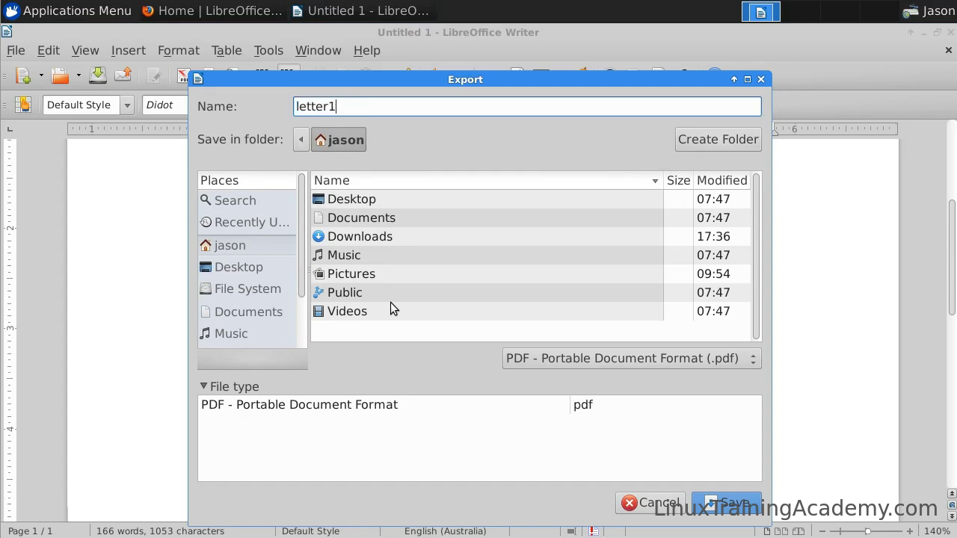
left_click(722, 504)
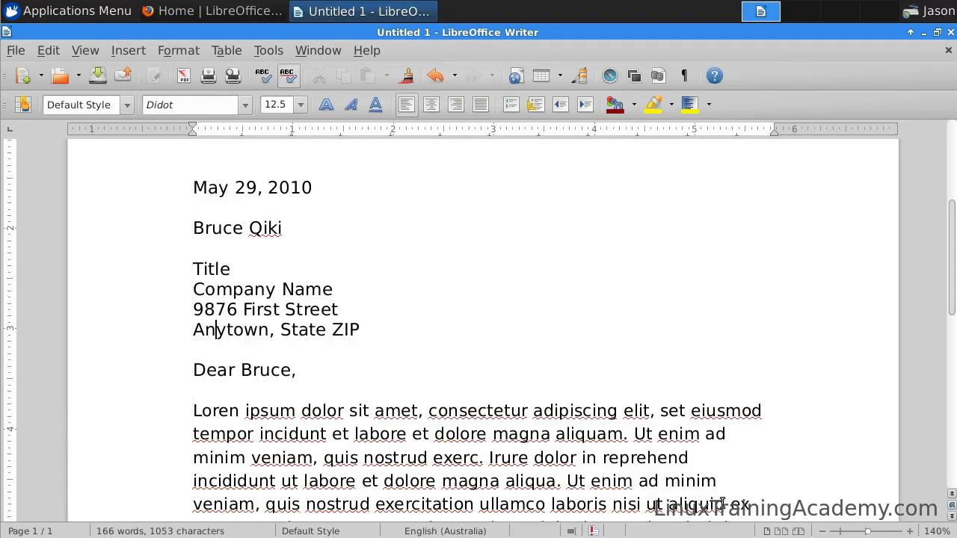
Step: Open letter1.pdf from the home folder in the file manager
left_click(115, 12)
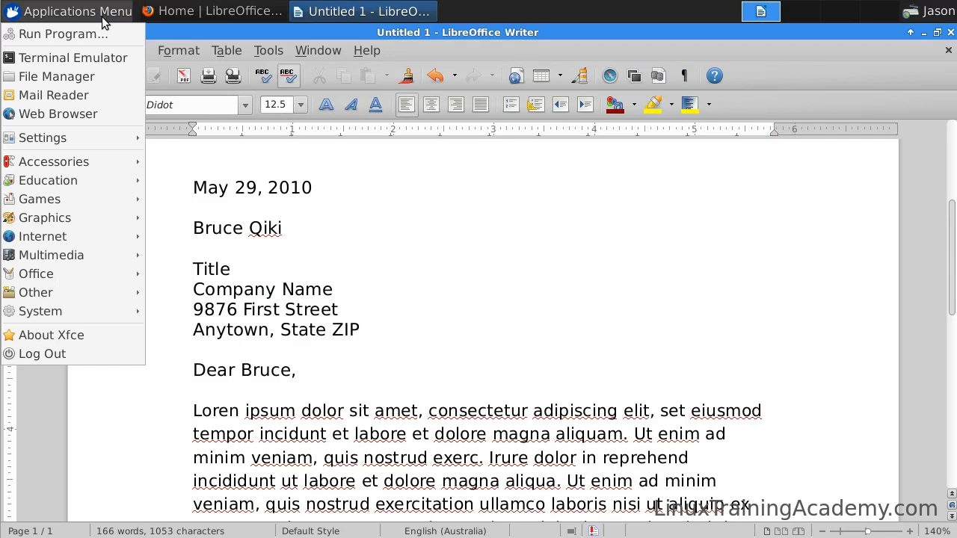
left_click(58, 76)
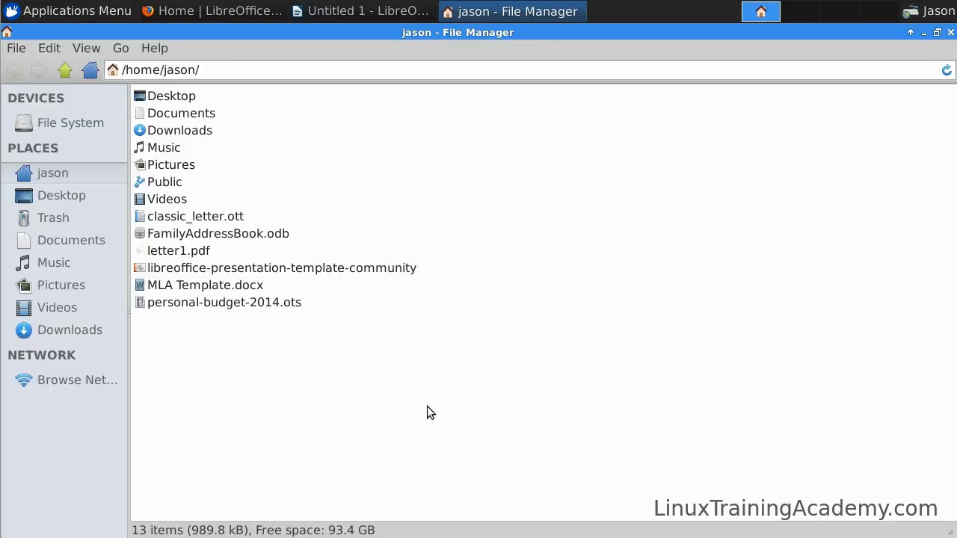
double_click(167, 251)
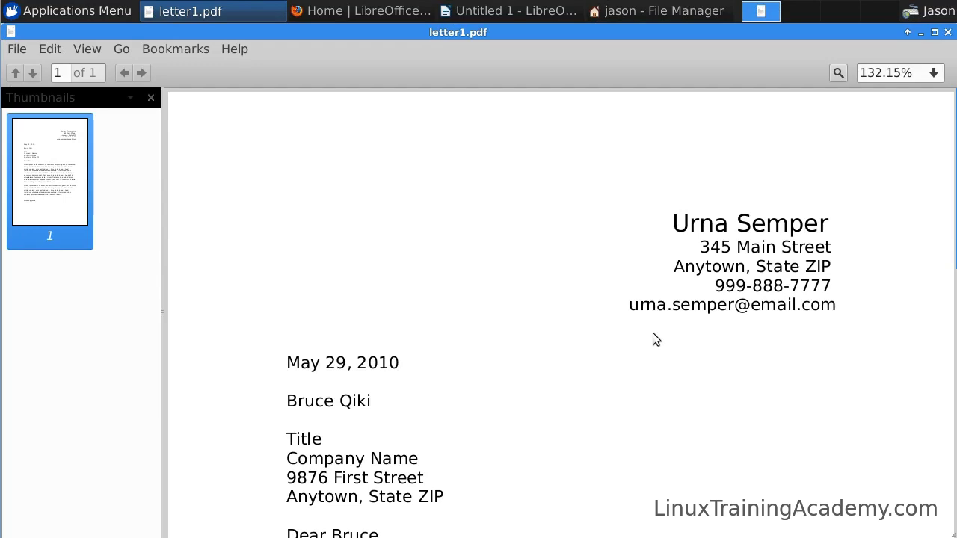
Step: Scroll through letter1.pdf, then close the PDF viewer
scroll(653, 335, "down", 5)
scroll(652, 333, "down", 3)
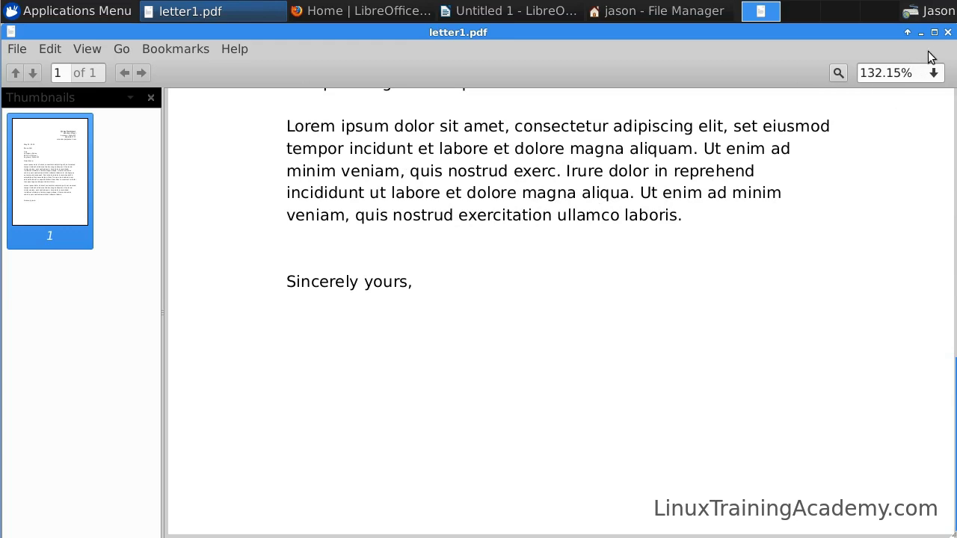
left_click(947, 32)
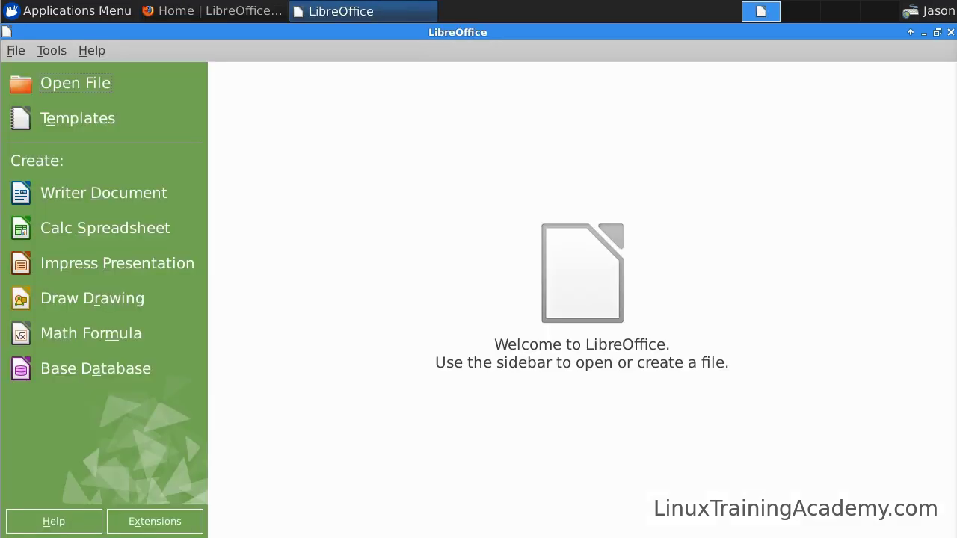